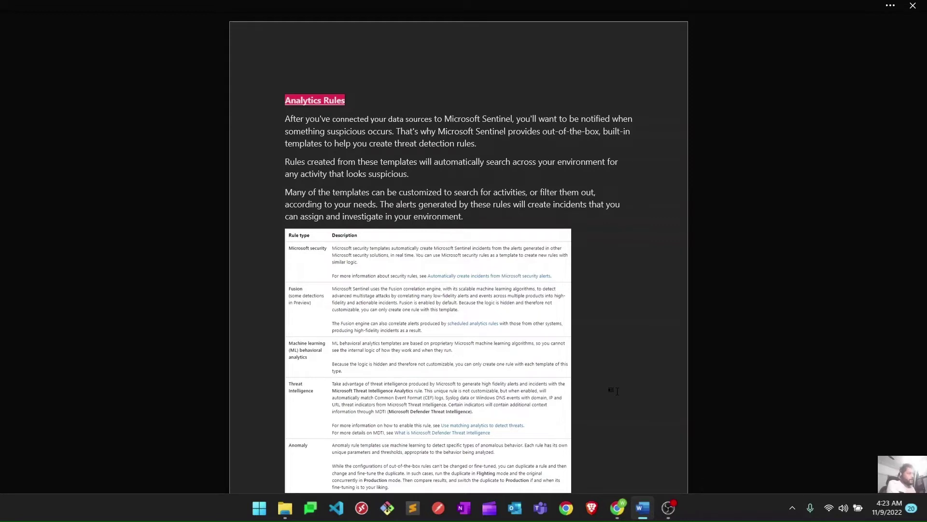
# Switch to the Sentinel Analytics page in Chrome, widen the rule Name column, and review the active incident-creation rules
pyautogui.scroll(-1, 617, 313)
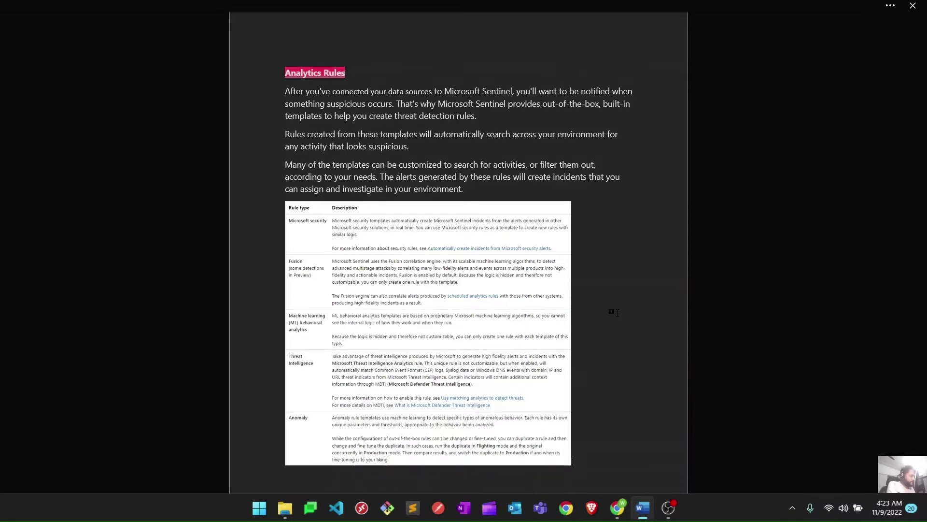
pyautogui.click(614, 507)
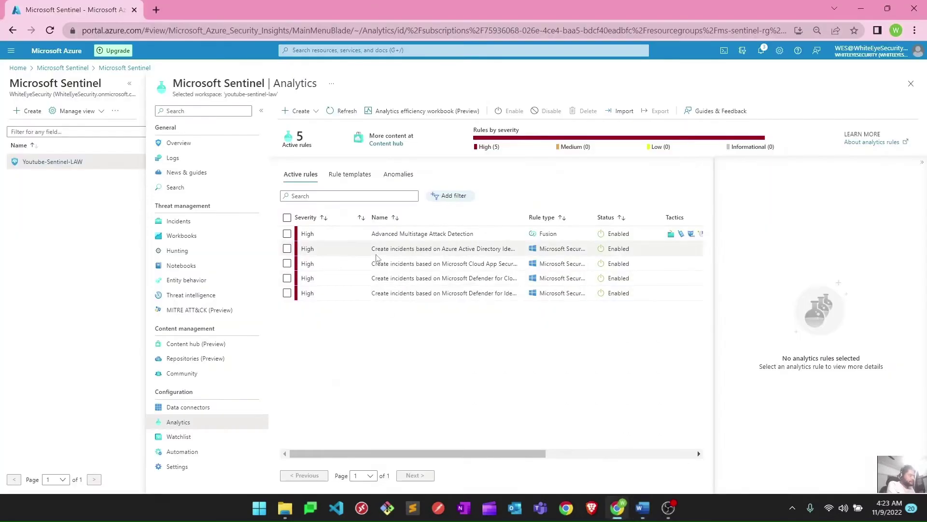
pyautogui.moveTo(526, 217); pyautogui.dragTo(609, 218)
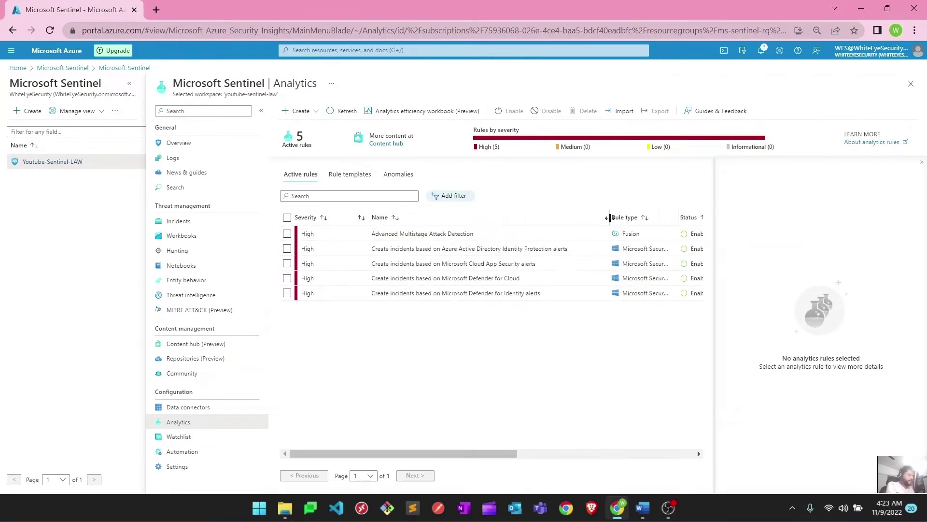
pyautogui.moveTo(371, 250); pyautogui.dragTo(563, 252)
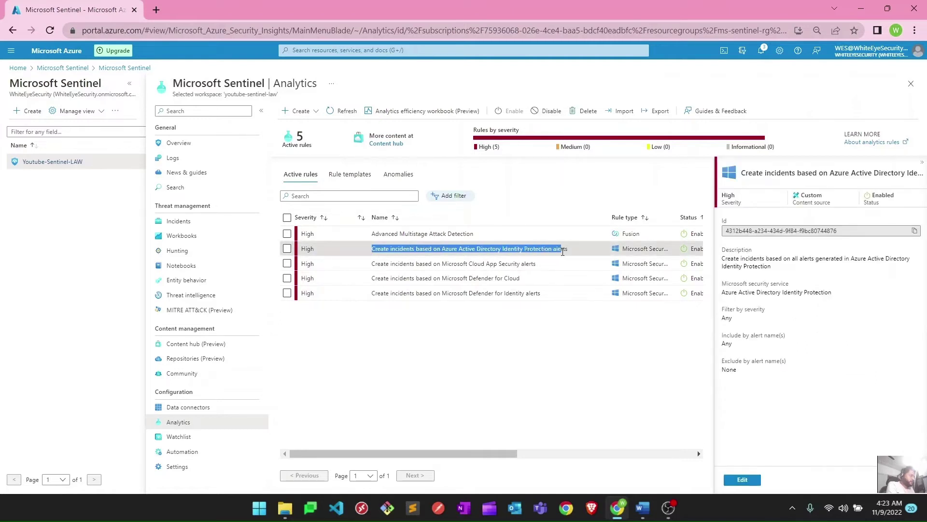
pyautogui.moveTo(474, 265); pyautogui.dragTo(535, 295)
pyautogui.click(535, 294)
# Switch back to the Word notes and read the Analytics Rules table from Microsoft security through Anomaly
pyautogui.hotkey('alt', 'Tab')
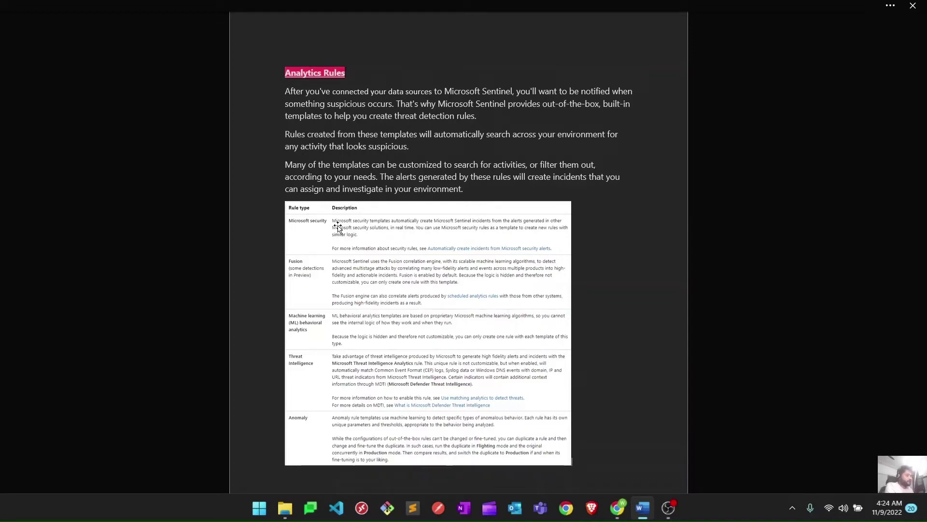
pyautogui.scroll(-1, 338, 227)
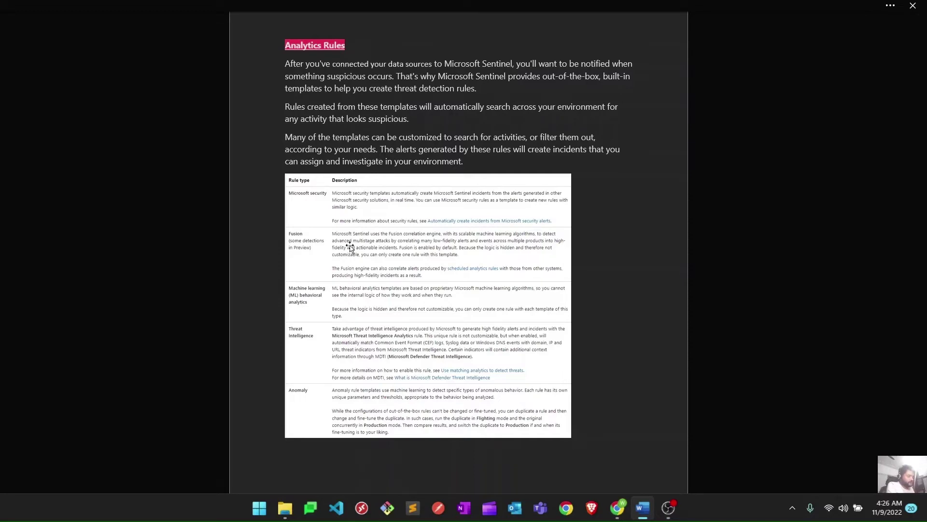
pyautogui.scroll(-1, 350, 248)
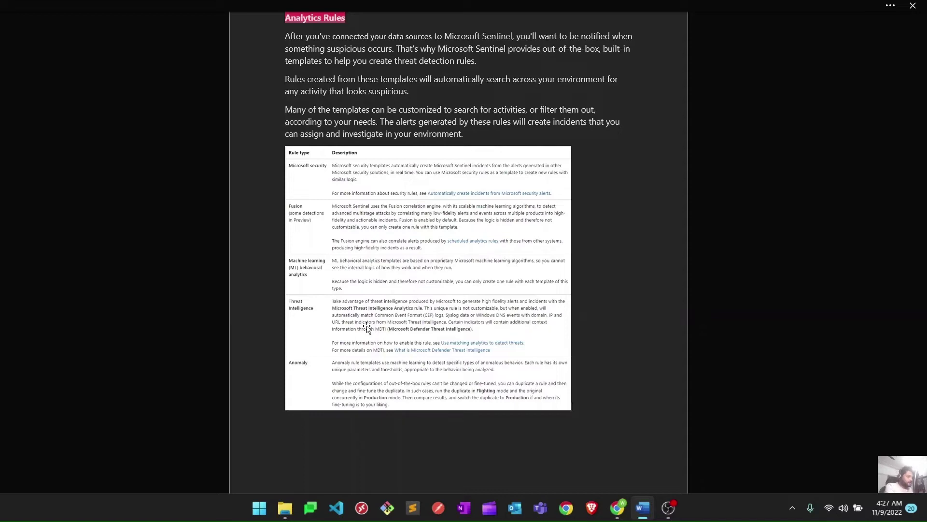
pyautogui.click(380, 371)
pyautogui.scroll(-1, 381, 372)
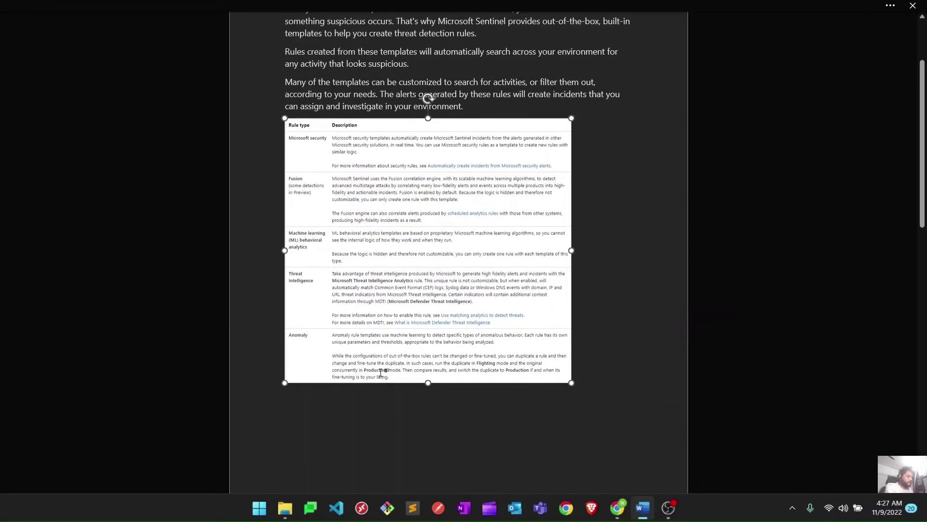
pyautogui.scroll(-1, 381, 372)
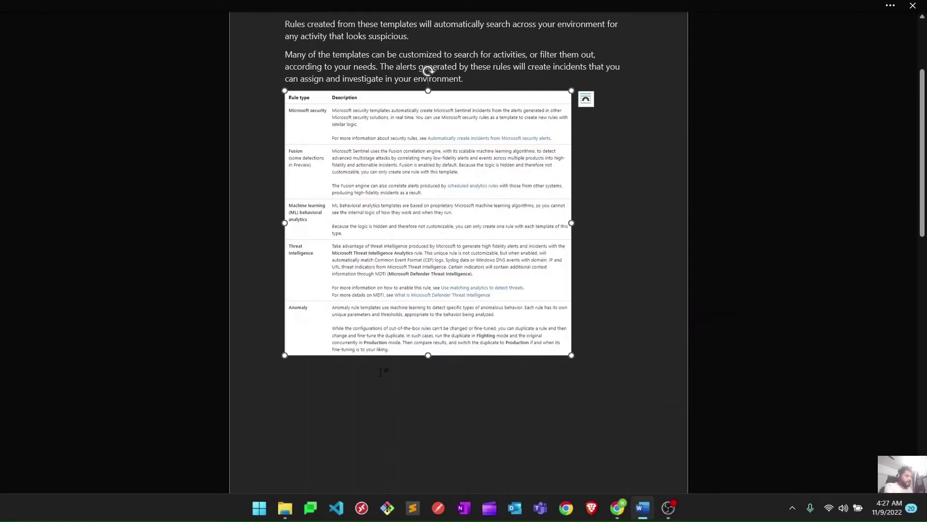
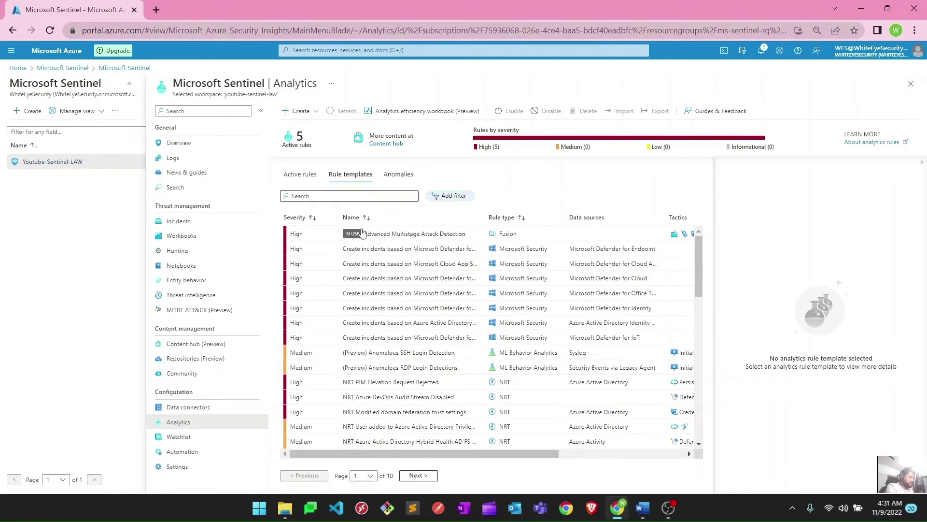
# Among the Sentinel rule templates, examine the Fusion template's details and browse the Microsoft Security and NRT templates
pyautogui.click(514, 233)
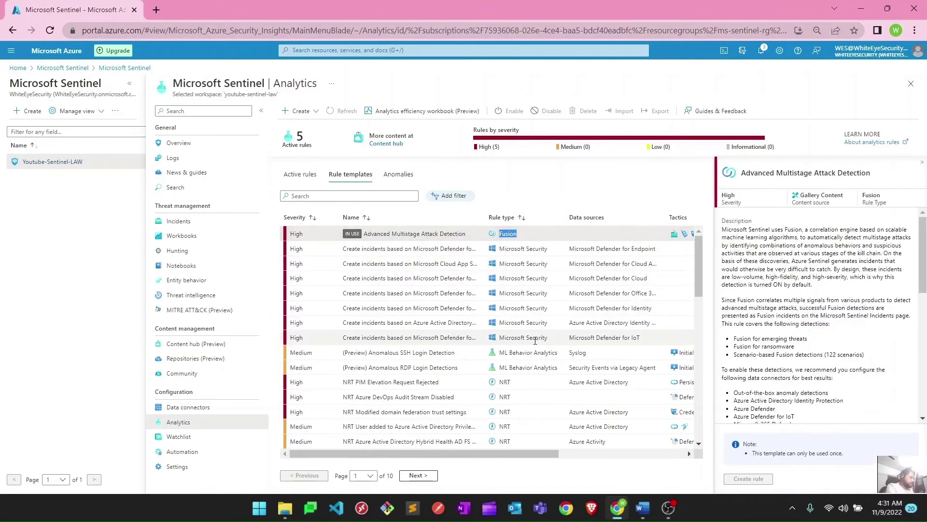
pyautogui.scroll(-2, 508, 434)
pyautogui.click(542, 356)
pyautogui.scroll(-3, 542, 356)
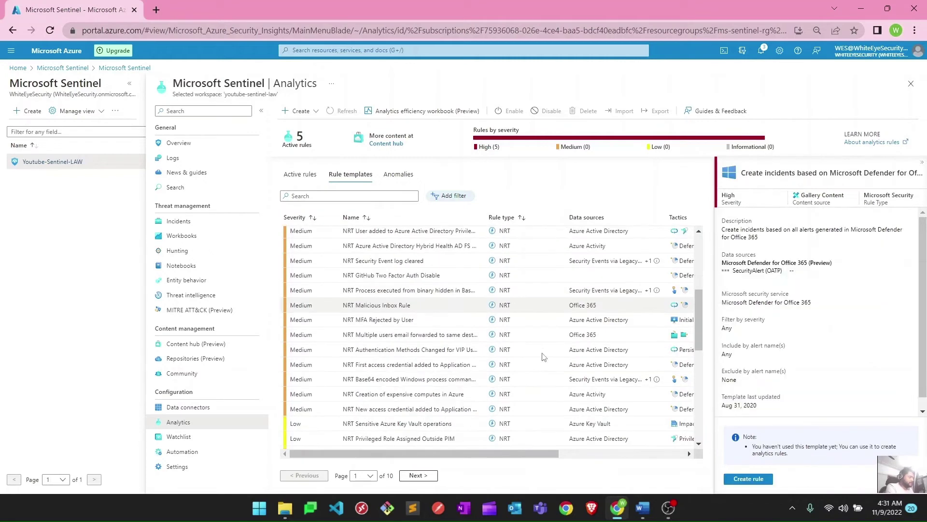
pyautogui.scroll(-3, 542, 356)
pyautogui.click(426, 350)
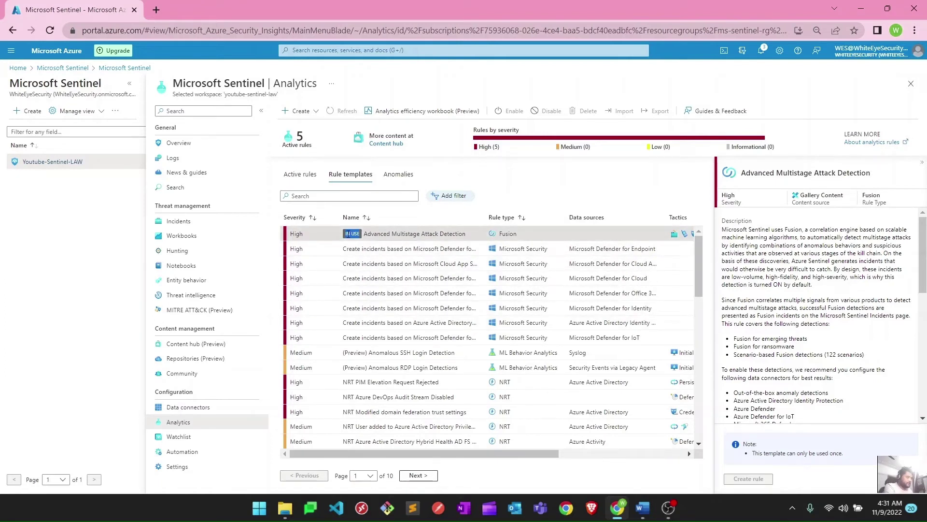
# Examine the details of the Microsoft Defender for Cloud incident template and the NRT Modified domain federation trust settings template
pyautogui.click(387, 279)
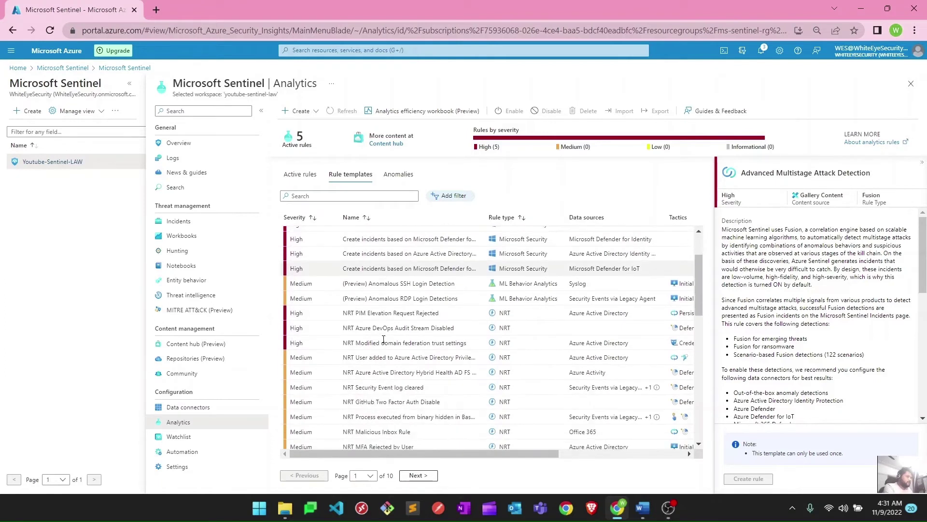
pyautogui.scroll(-3, 354, 290)
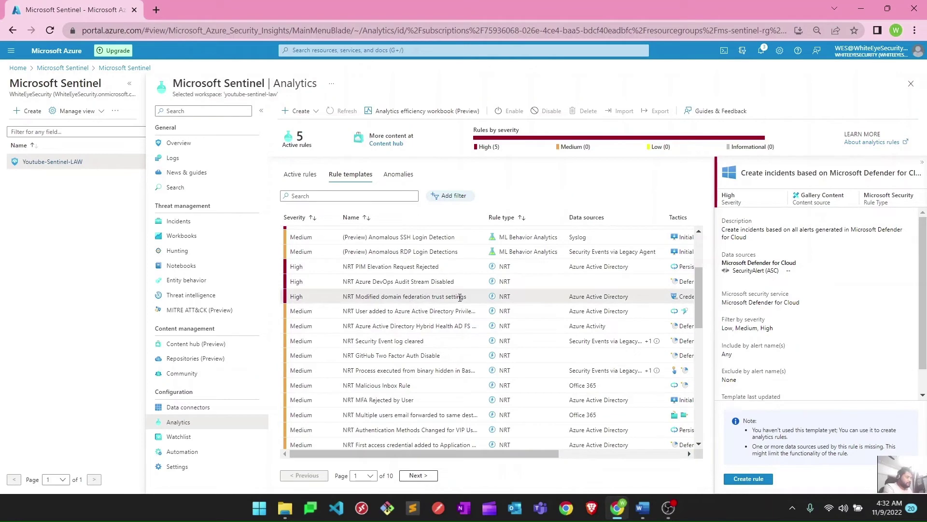
pyautogui.moveTo(460, 297); pyautogui.dragTo(342, 296)
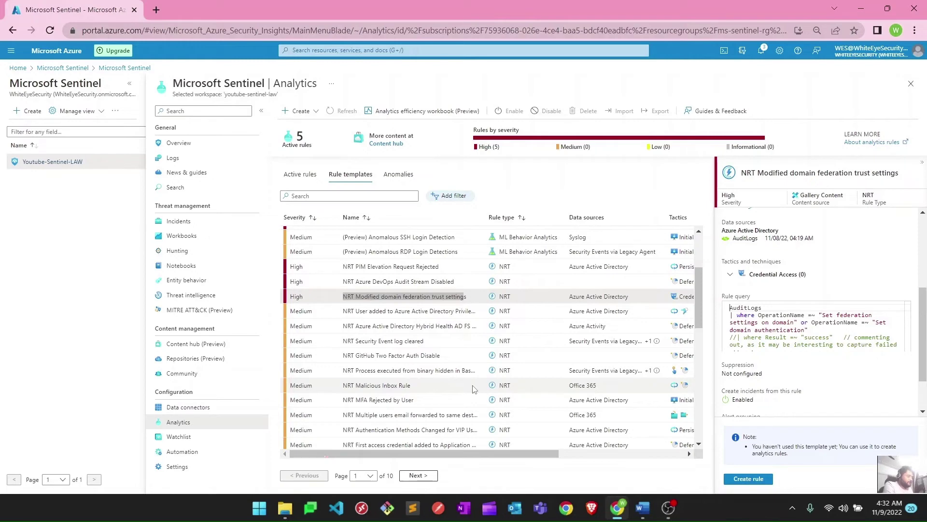
# Switch to the Word notes and read the Scheduled and Near-real-time rule types and the Azure Sentinel Hunting overview
pyautogui.click(643, 507)
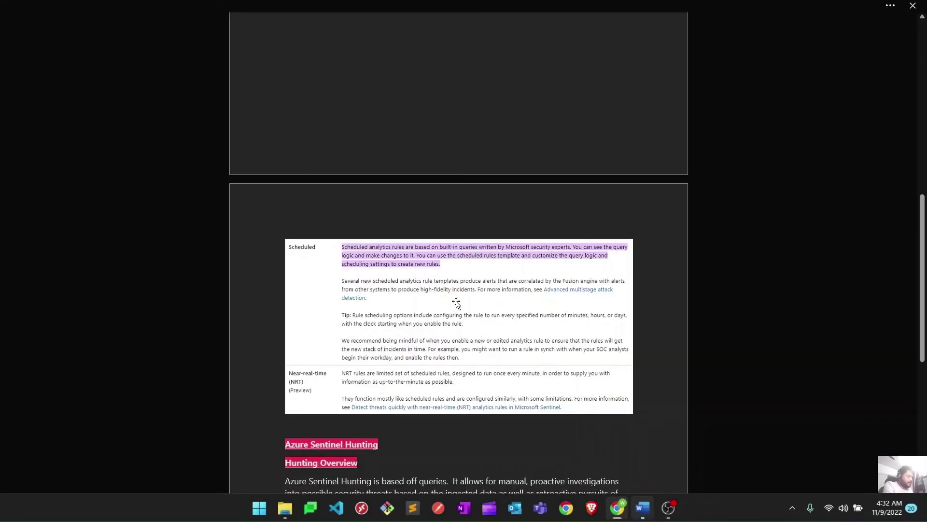
pyautogui.scroll(-4, 380, 333)
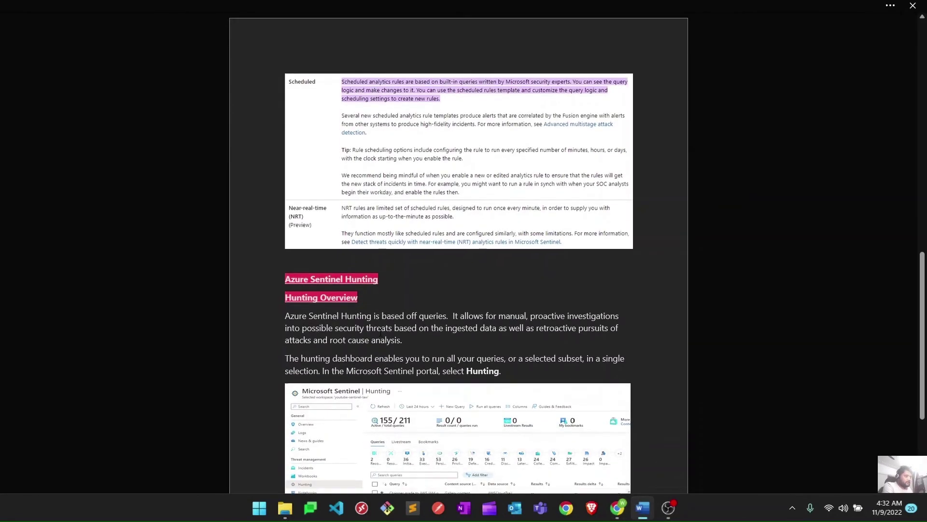
pyautogui.scroll(-1, 380, 333)
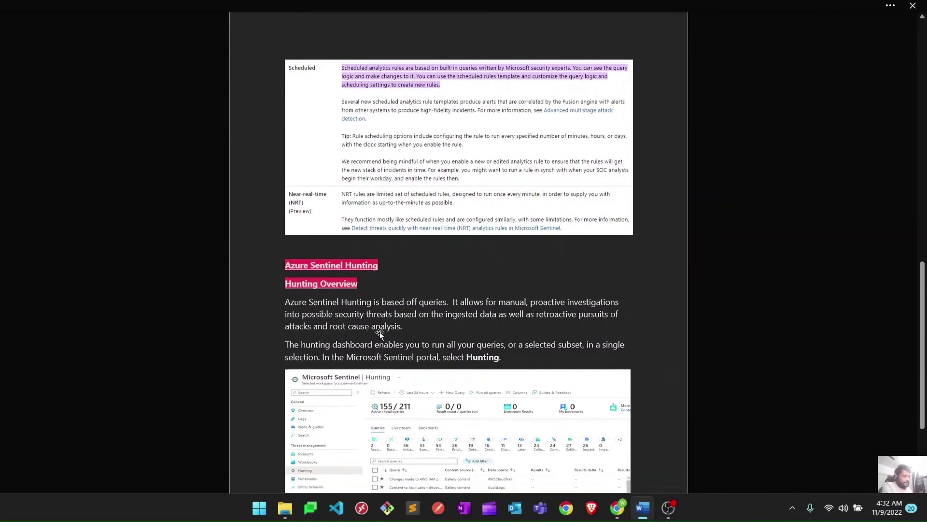
pyautogui.scroll(-3, 380, 332)
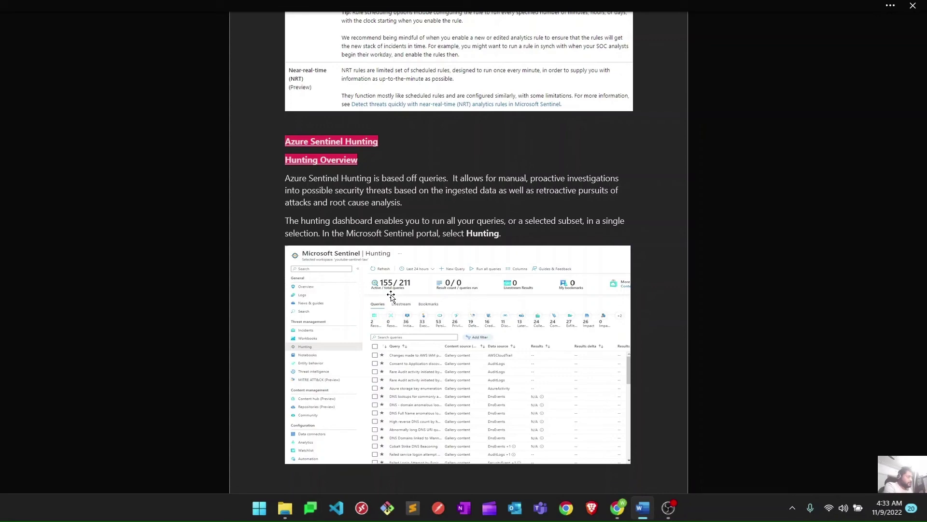
# Switch back to Sentinel in Chrome, open the Hunting page, and check its total number of queries
pyautogui.hotkey('alt', 'Tab')
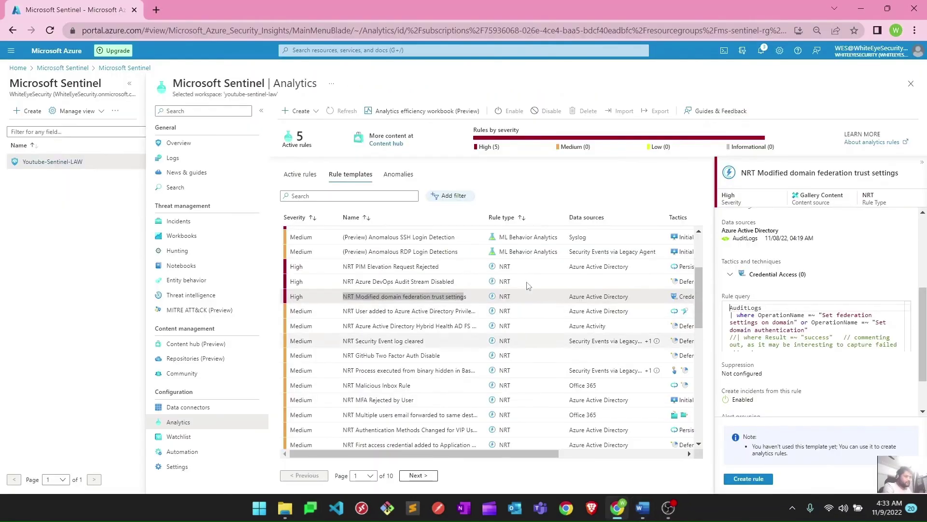
pyautogui.click(188, 254)
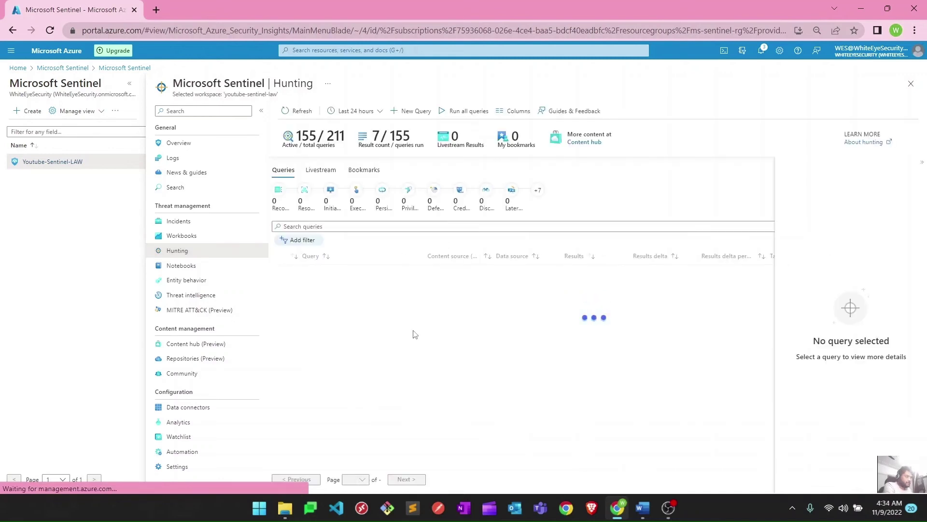
pyautogui.doubleClick(339, 136)
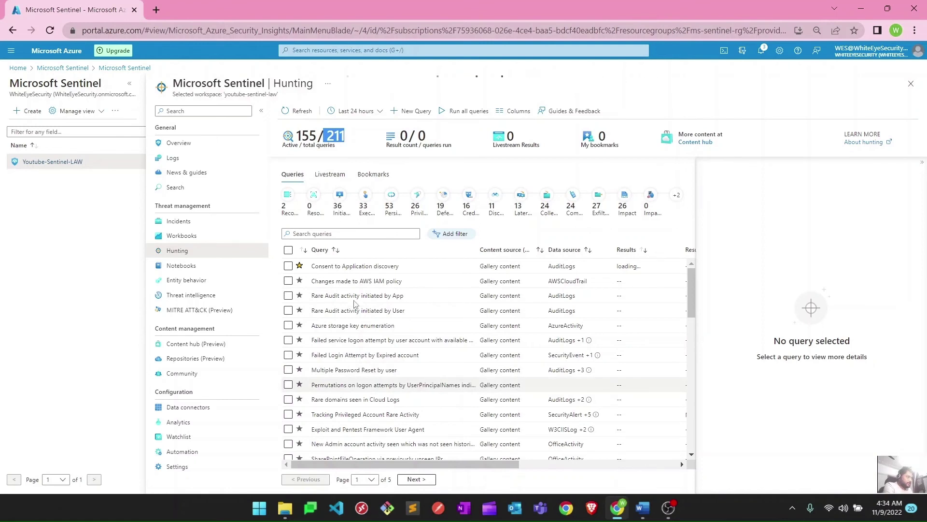
# Examine the hunting queries Rare Audit activity initiated by User and Exploit and Pentest Framework User Agent, and browse the query list
pyautogui.moveTo(404, 295)
pyautogui.mouseDown()
pyautogui.moveTo(312, 296)
pyautogui.moveTo(399, 310)
pyautogui.mouseUp()
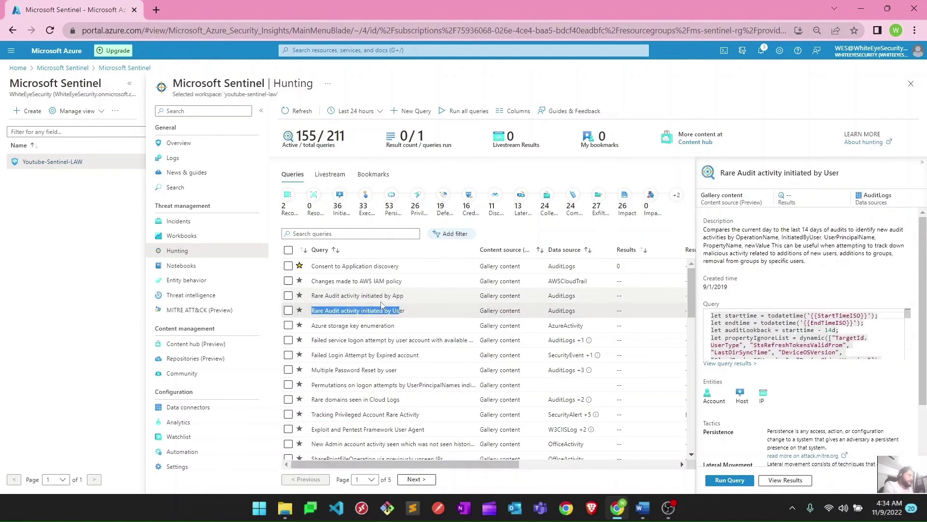
pyautogui.scroll(-3, 382, 305)
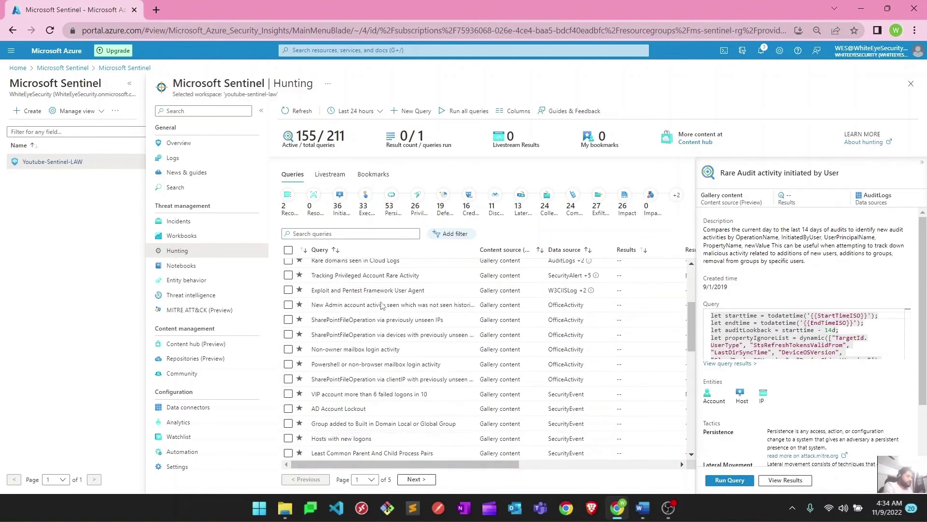
pyautogui.click(382, 290)
pyautogui.scroll(-1, 381, 301)
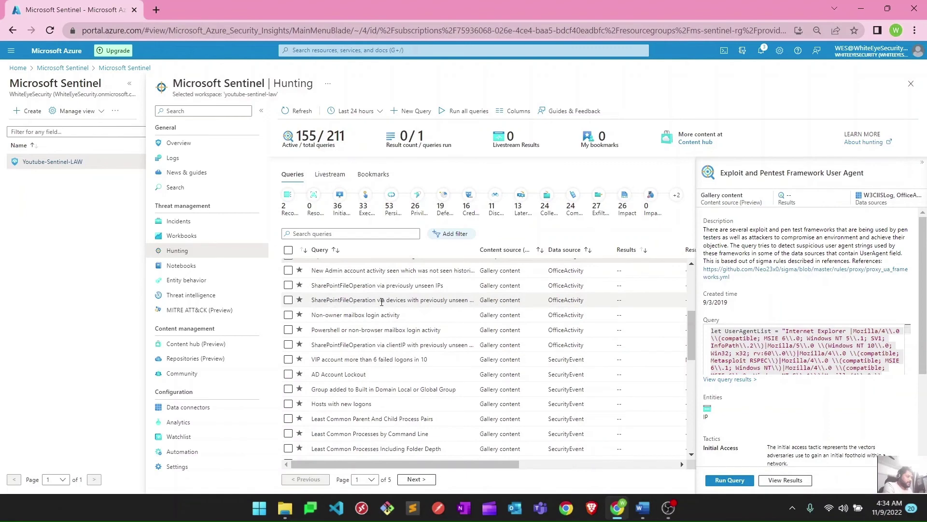
pyautogui.scroll(4, 381, 302)
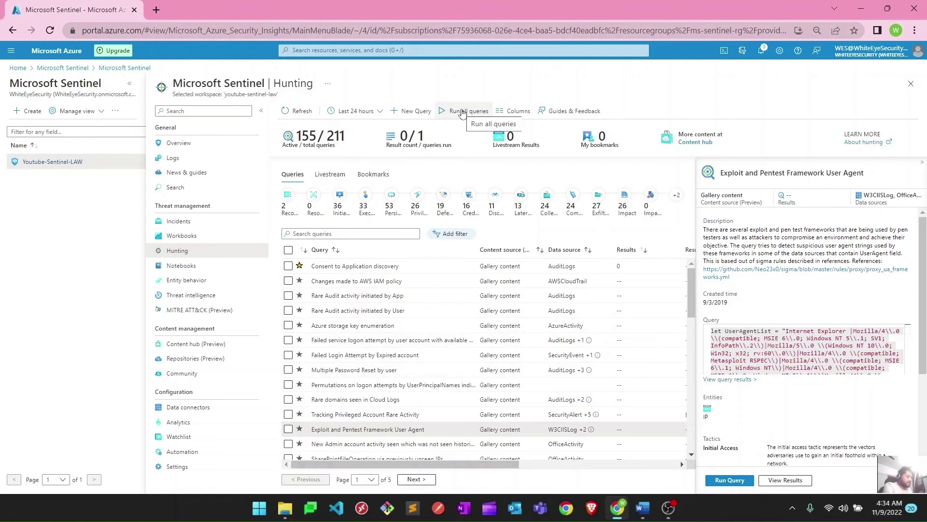
# Select the Consent to Application discovery and Changes made to AWS IAM policy queries, and clear both selections
pyautogui.click(288, 266)
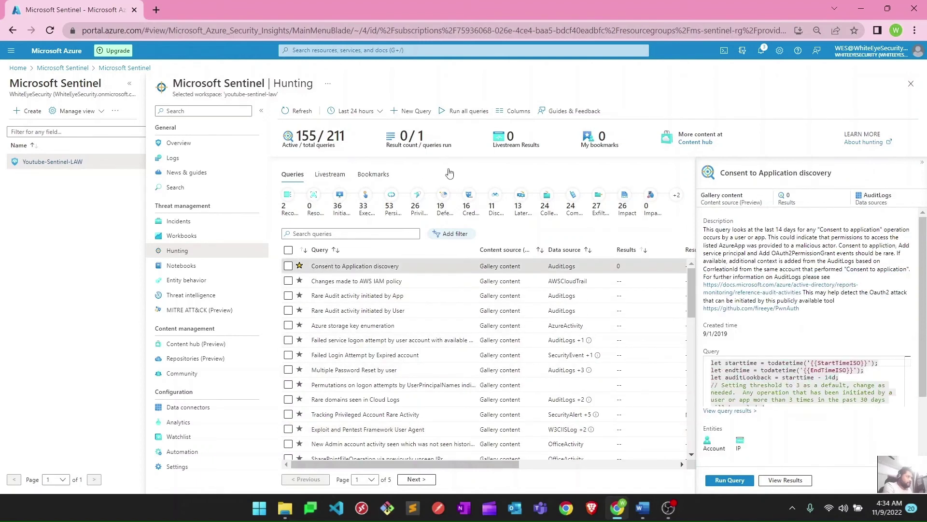
pyautogui.click(288, 280)
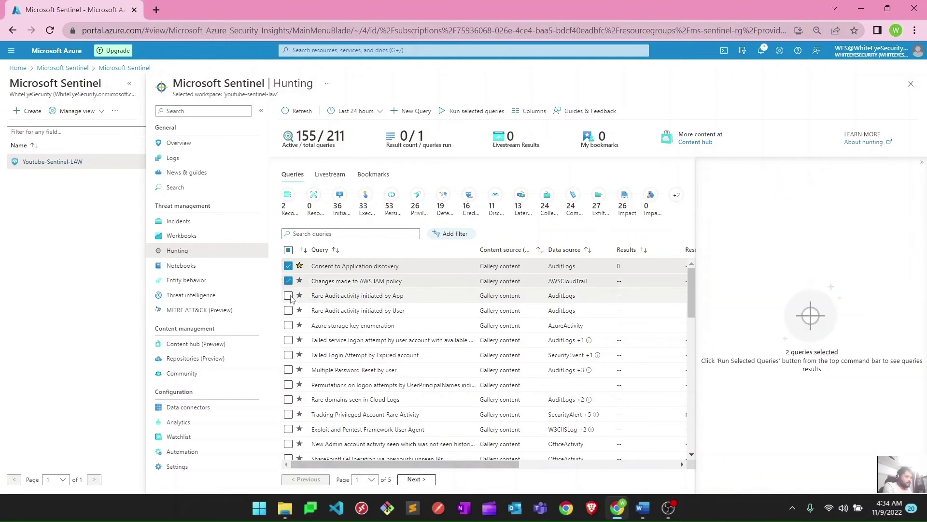
pyautogui.click(288, 281)
pyautogui.click(288, 265)
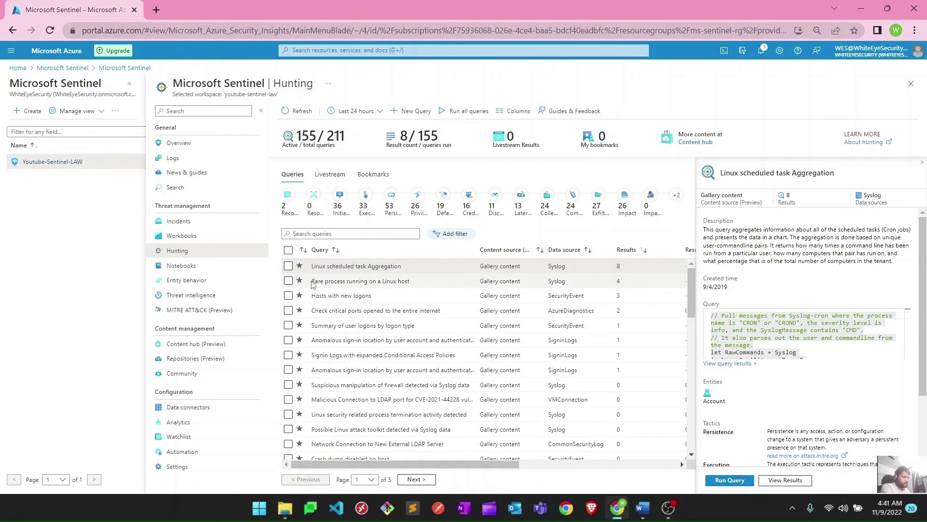
# Examine the details of the hunting queries Rare process running on a Linux host and Hosts with new logons
pyautogui.moveTo(313, 283); pyautogui.dragTo(422, 283)
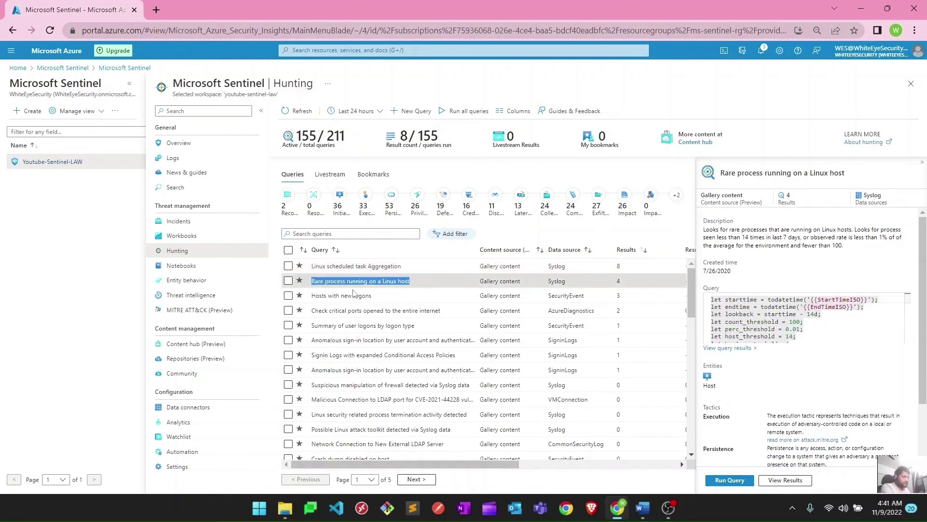
pyautogui.moveTo(312, 296); pyautogui.dragTo(390, 296)
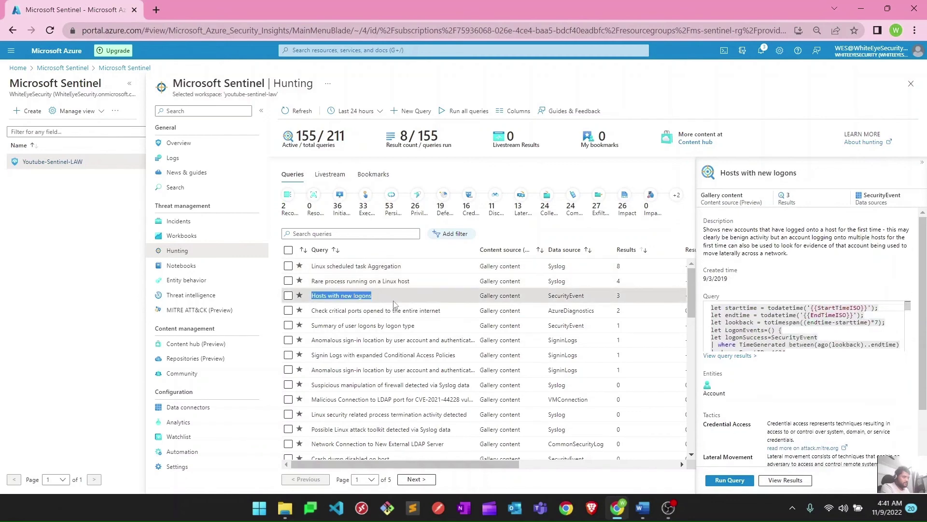